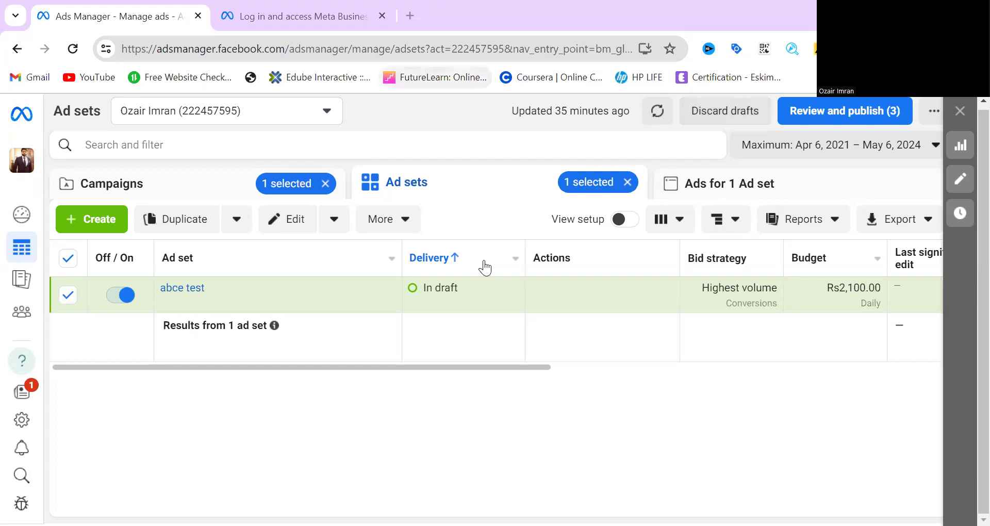
Clear the campaign and ad set selections, and open the "abce test" ad set for editing
left_click(325, 184)
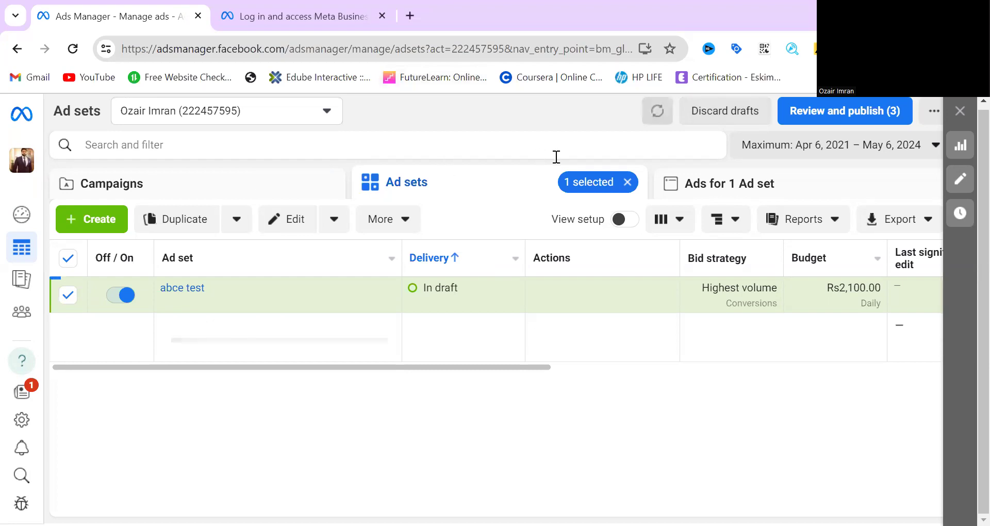
left_click(626, 182)
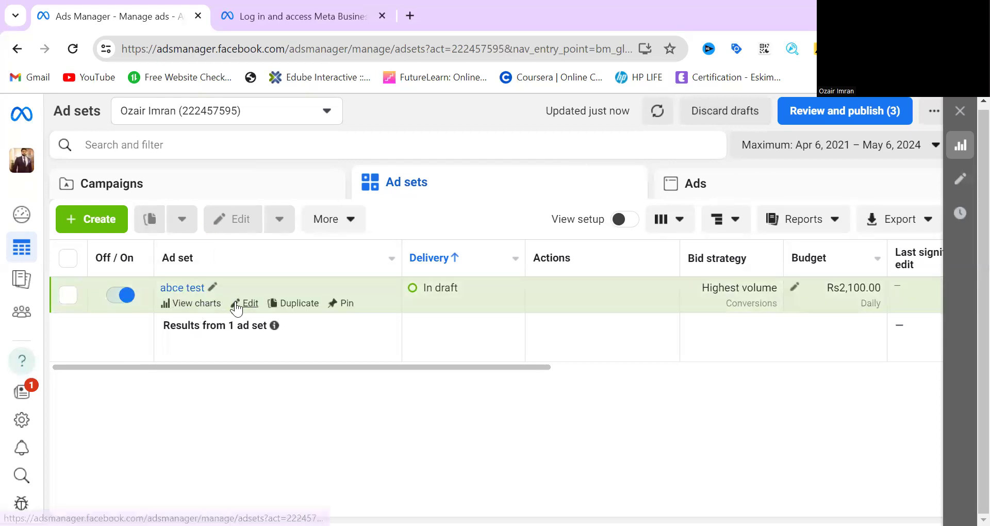
left_click(246, 304)
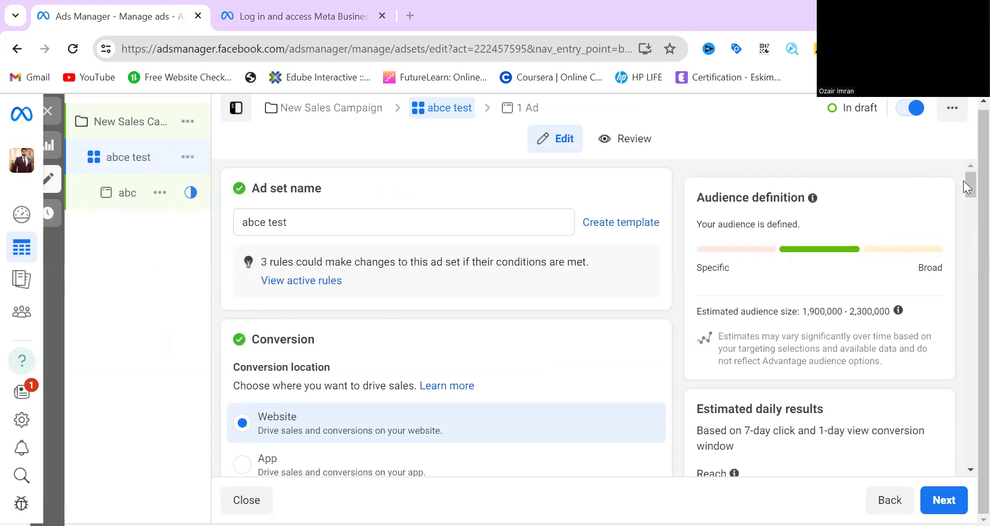
Examine the saved audiences available in the ad set's audience section
left_click_drag(969, 186, 938, 468)
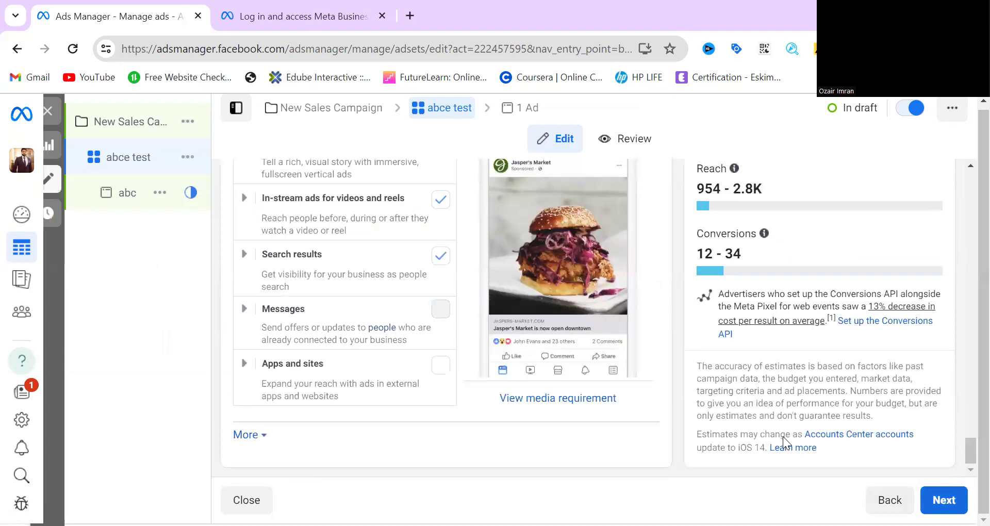
scroll(846, 322, "up", 2)
left_click_drag(970, 442, 965, 319)
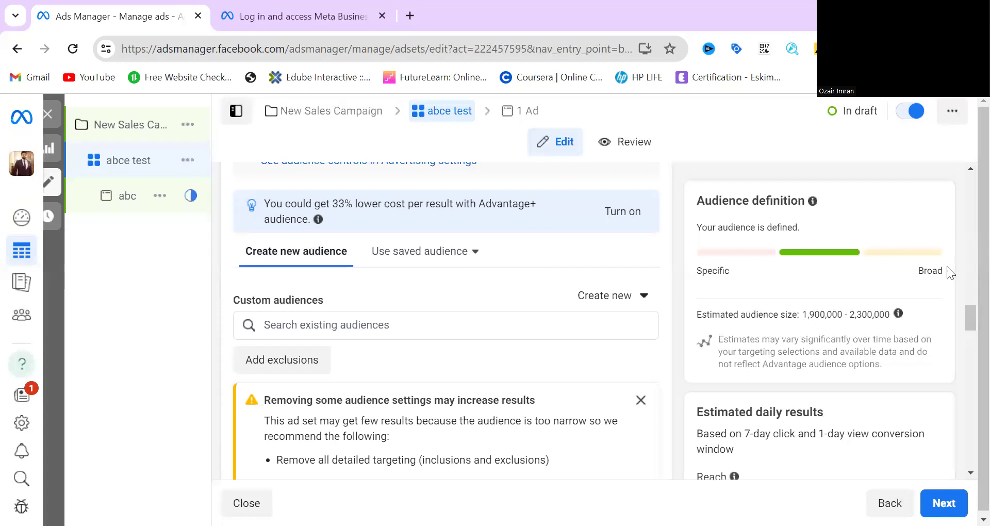
left_click(970, 169)
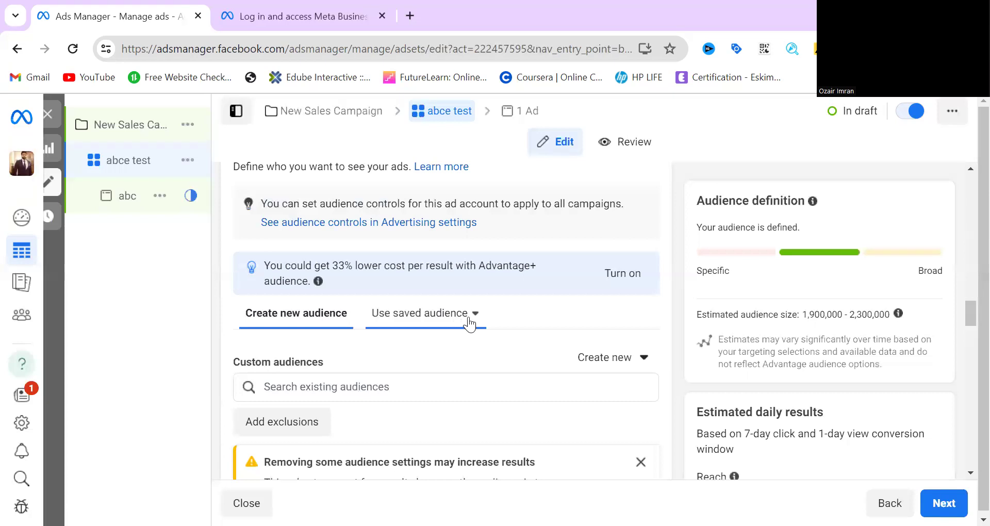
left_click(471, 324)
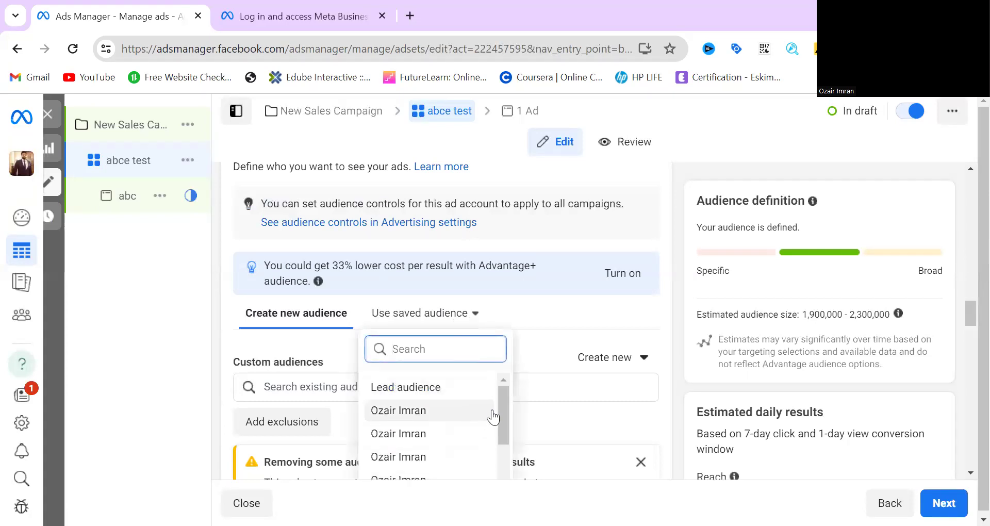
left_click_drag(500, 402, 512, 380)
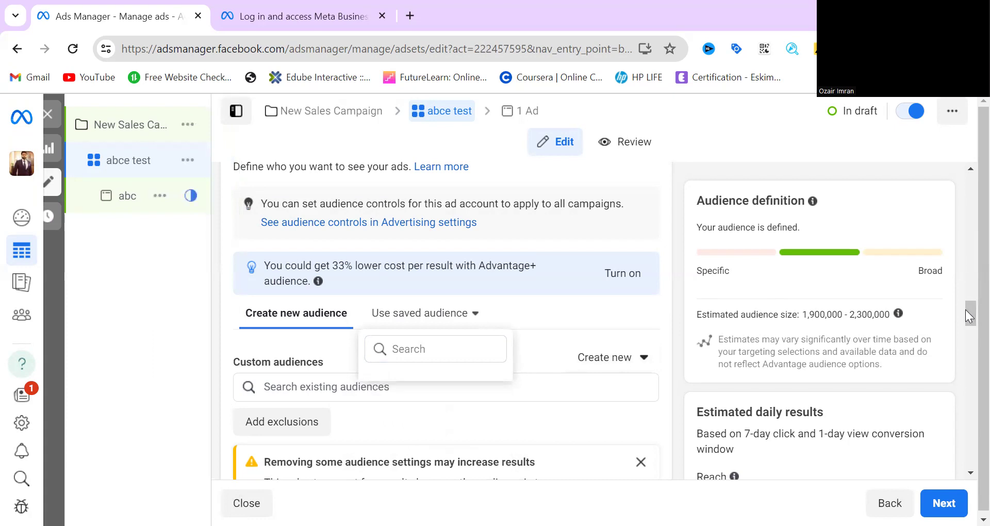
Remove Toronto, Ontario and Calgary, Alberta from the audience's targeted locations
left_click_drag(965, 310, 964, 336)
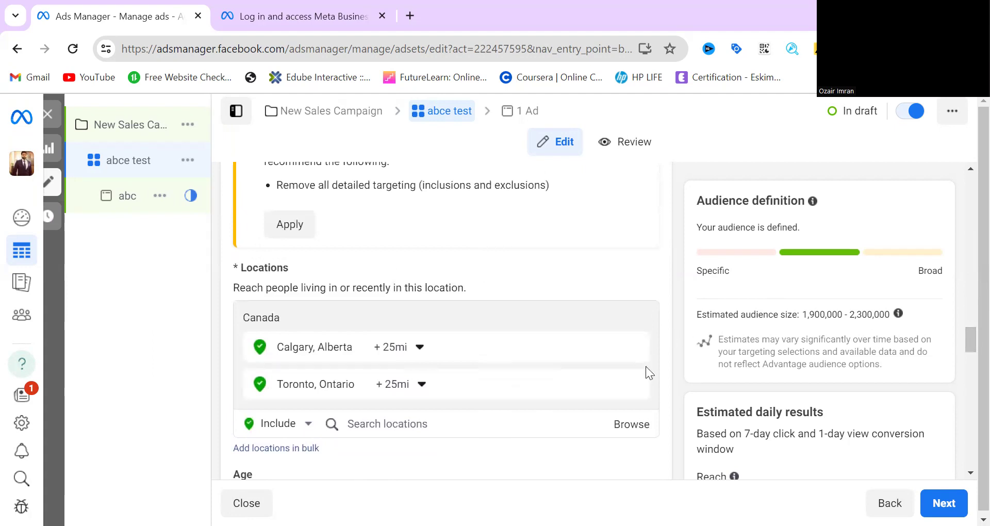
left_click(634, 384)
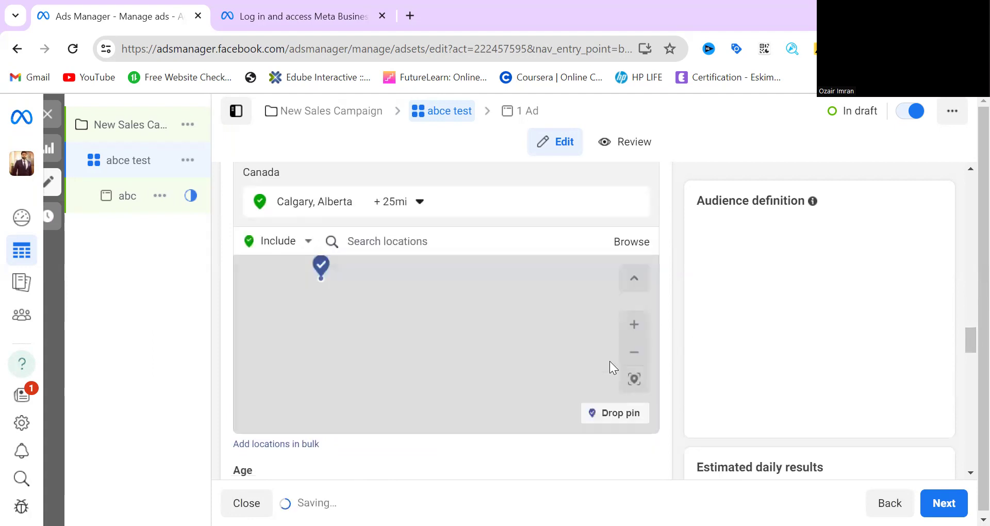
scroll(634, 206, "up", 3)
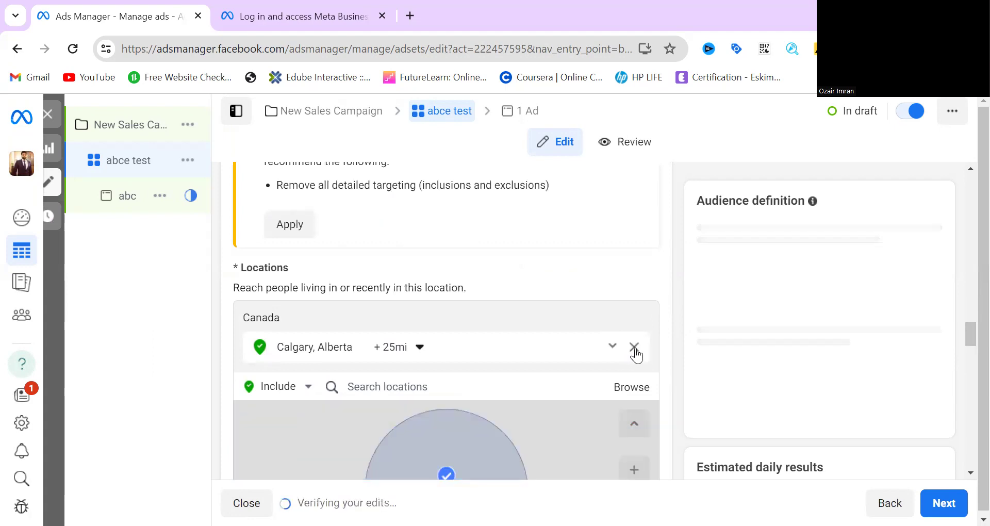
left_click(632, 347)
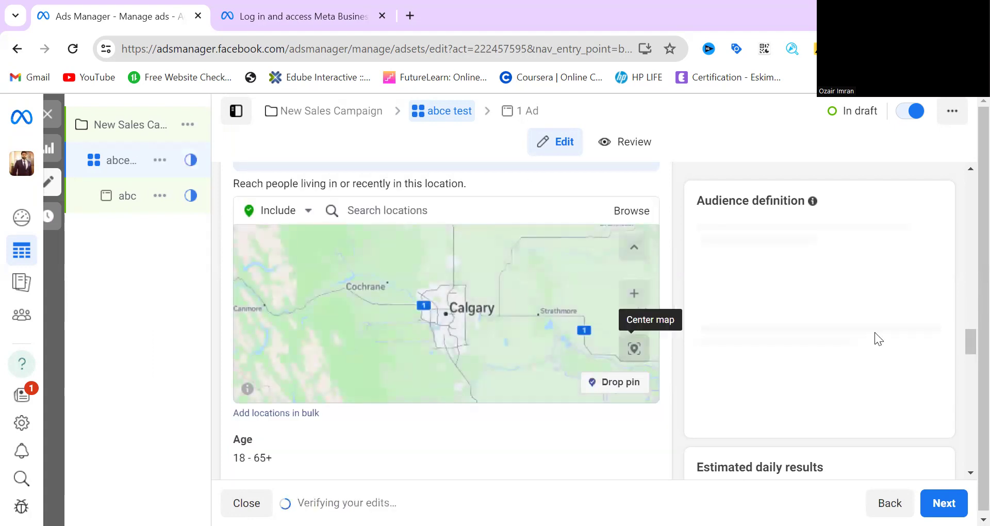
Search the locations for "united states" and include the country United States in the audience
mouse_move(965, 339)
left_mouse_down()
mouse_move(965, 324)
mouse_move(965, 332)
left_mouse_up()
left_click(379, 283)
type("united")
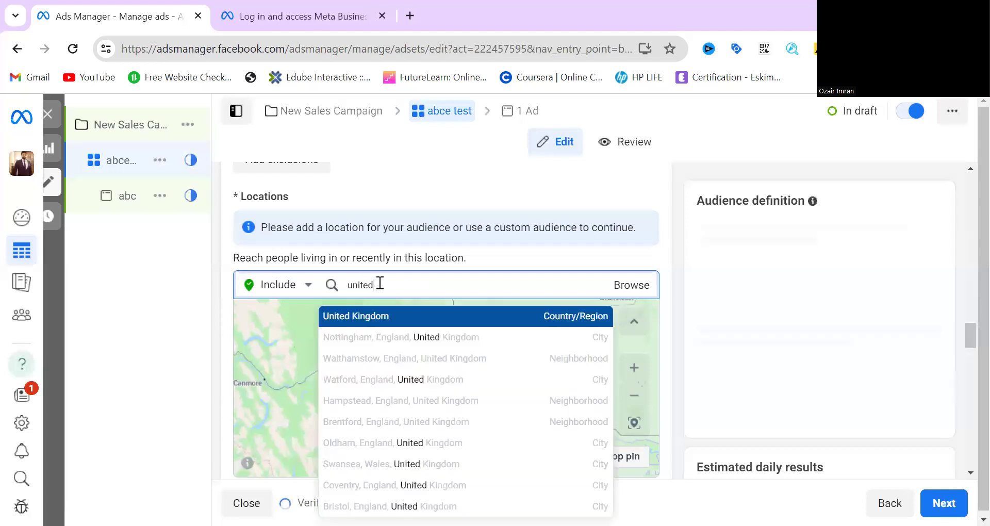
type(" stated")
key("BackSpace")
type("s")
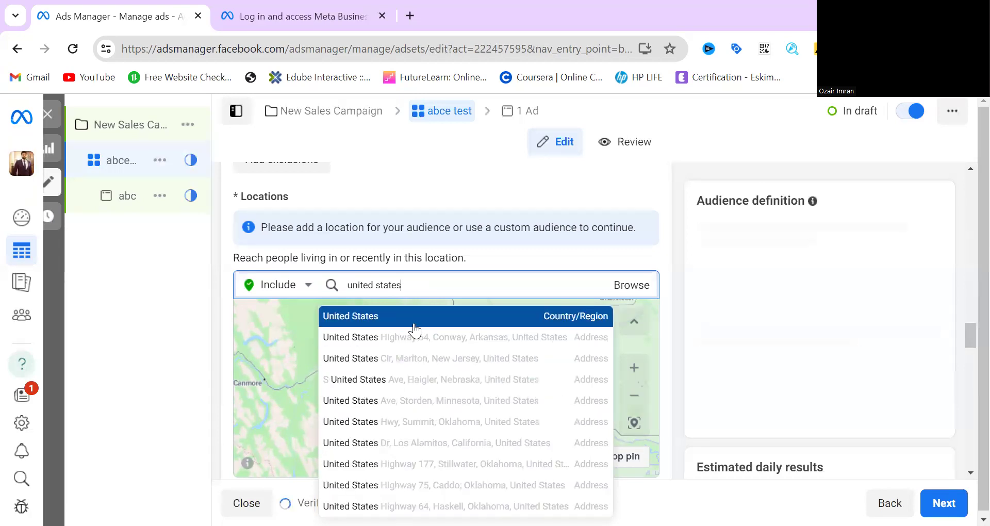
left_click(427, 327)
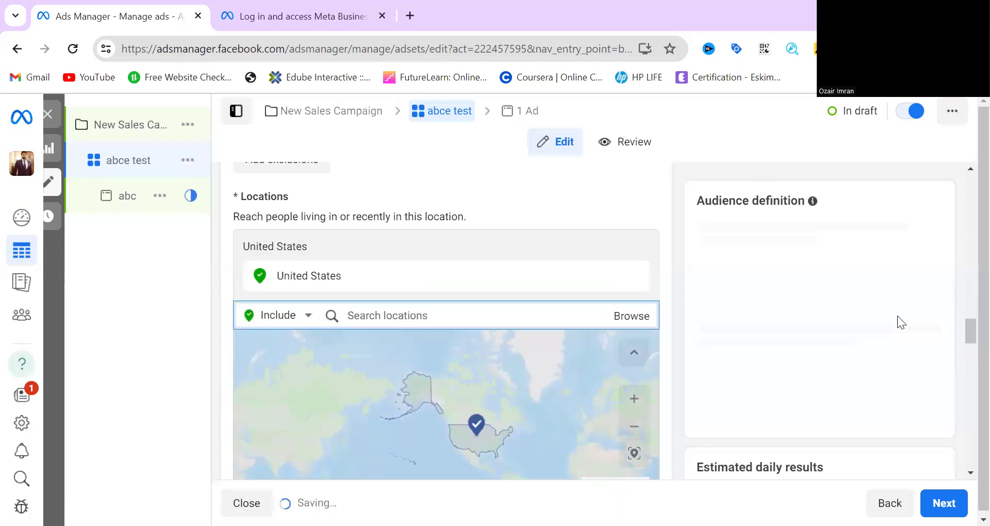
Remove the Engaged Shoppers behavior from the audience's detailed targeting
left_click_drag(965, 332, 965, 343)
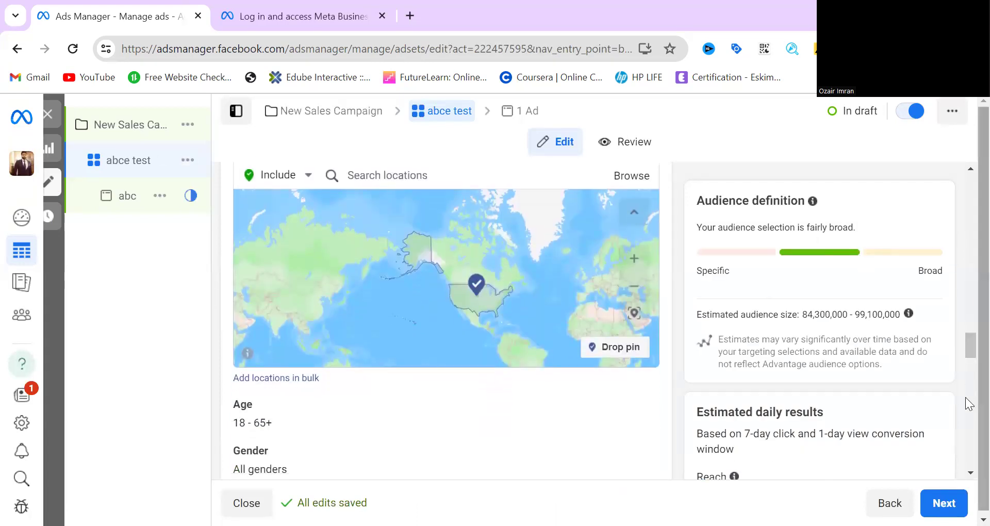
left_click_drag(965, 347, 965, 365)
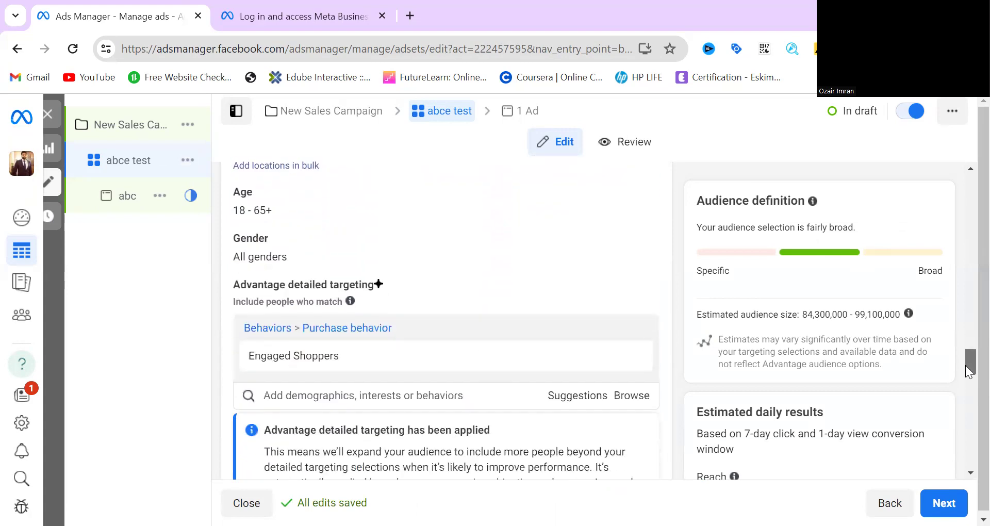
mouse_move(559, 303)
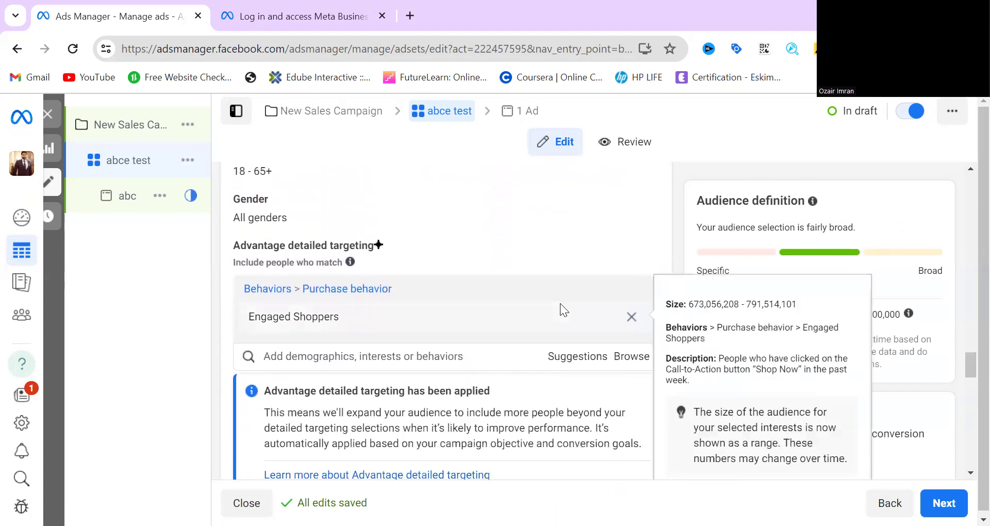
left_click(631, 317)
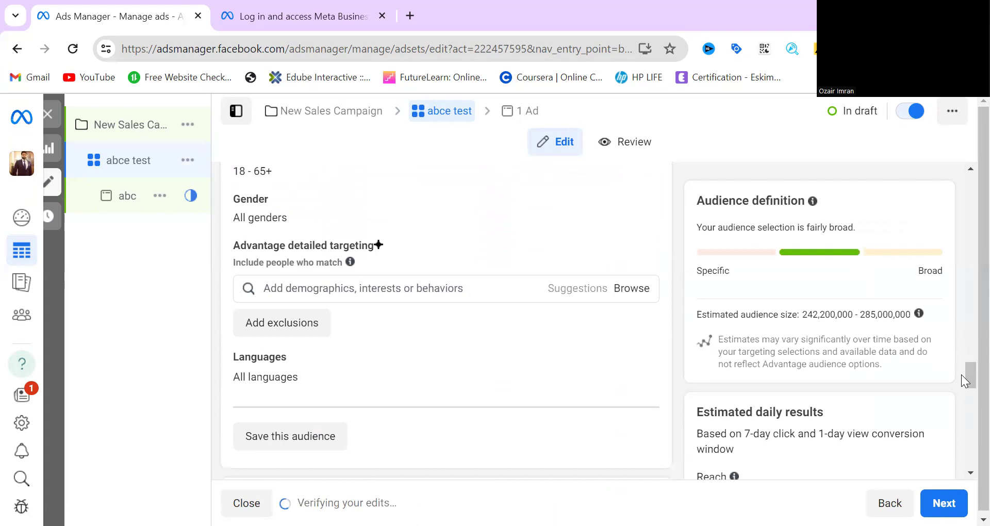
Search detailed targeting for "online shopping" and add the interest Online shopping (retail)
left_click_drag(965, 375, 964, 339)
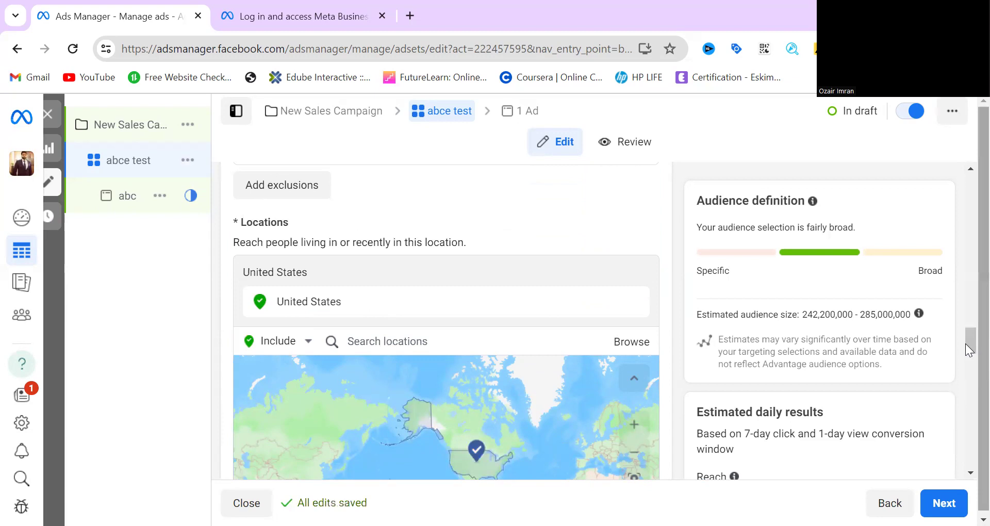
left_click_drag(966, 343, 969, 377)
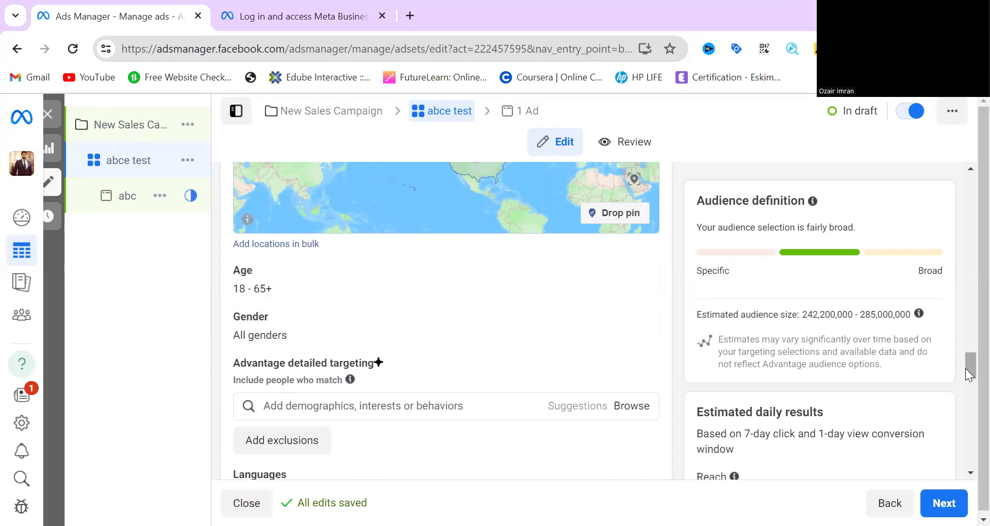
left_click_drag(966, 369, 966, 374)
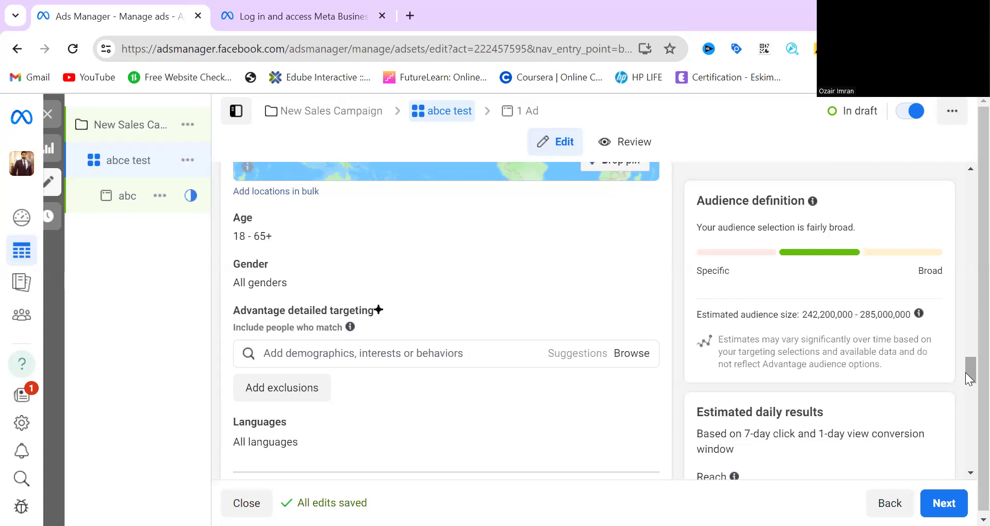
left_click_drag(966, 374, 967, 381)
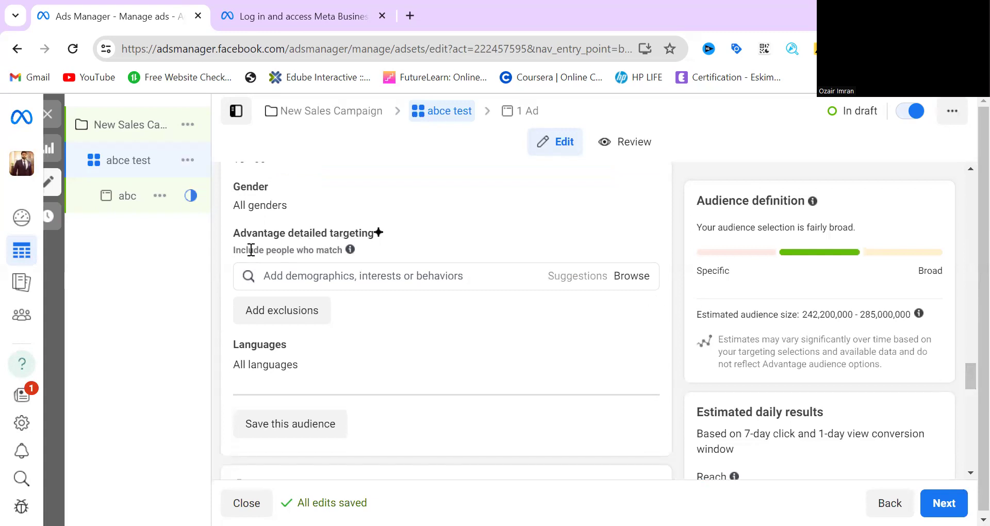
left_click(301, 272)
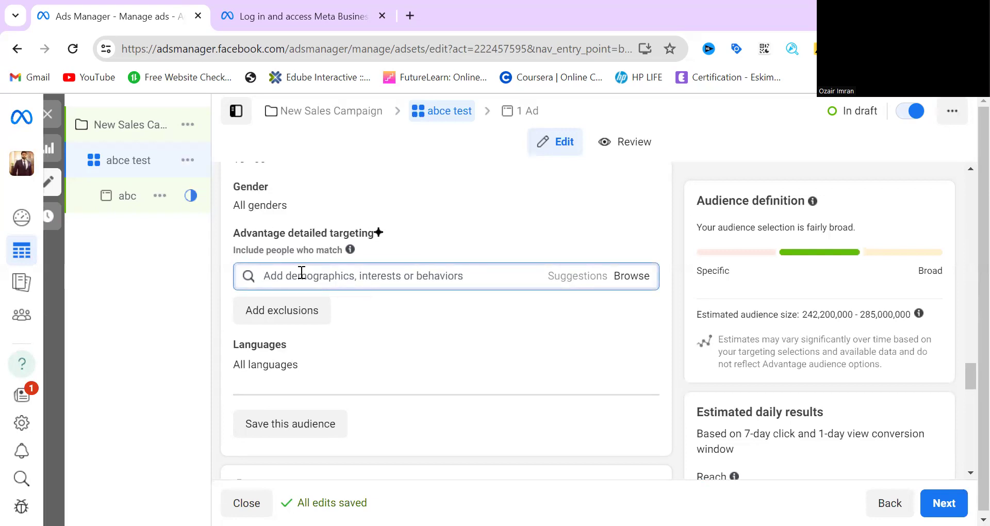
type("online")
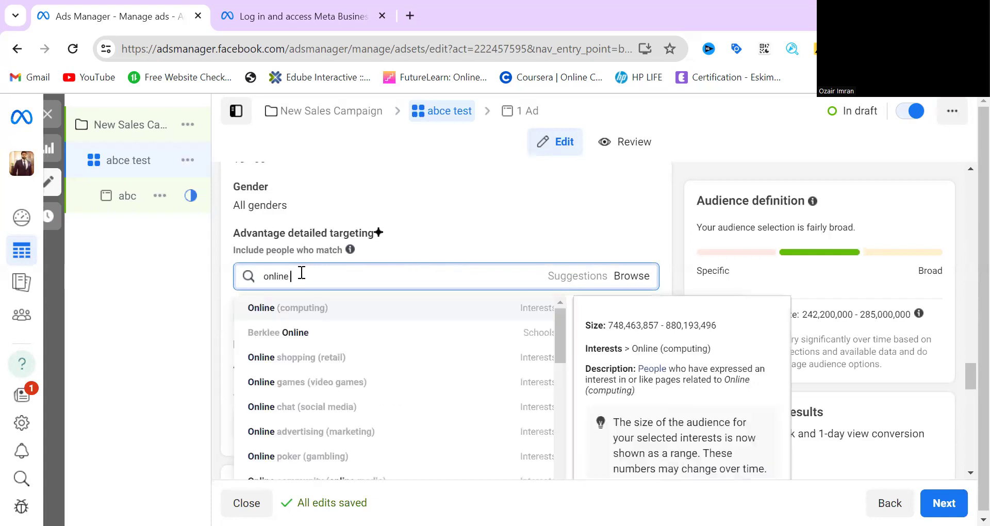
type(" shopping")
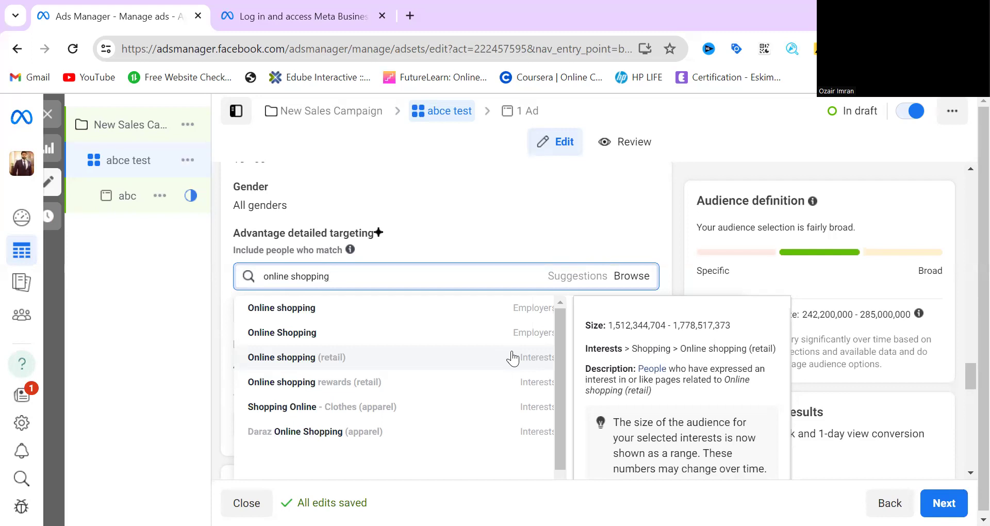
left_click(492, 357)
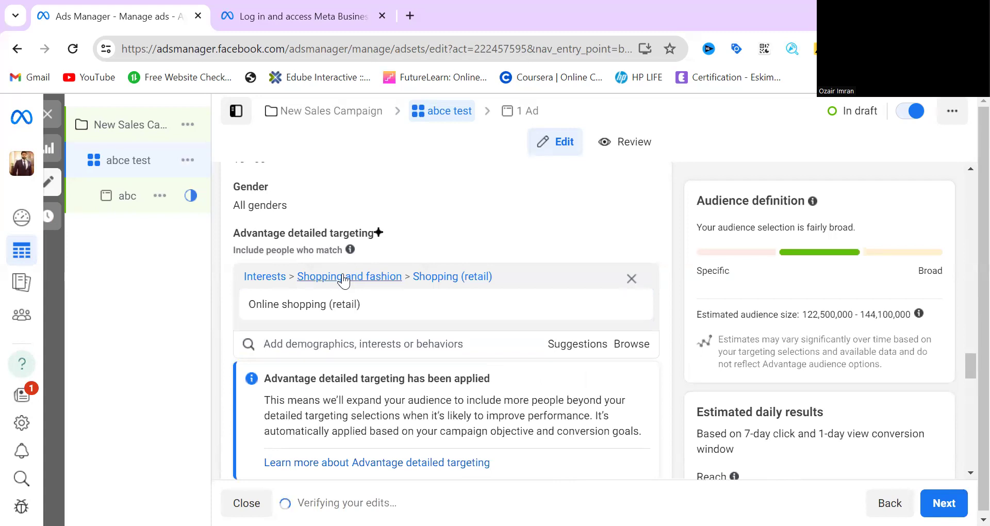
Bring up the detailed targeting suggestions and add the suggested interest Shopping (retail)
mouse_move(298, 305)
left_click(571, 345)
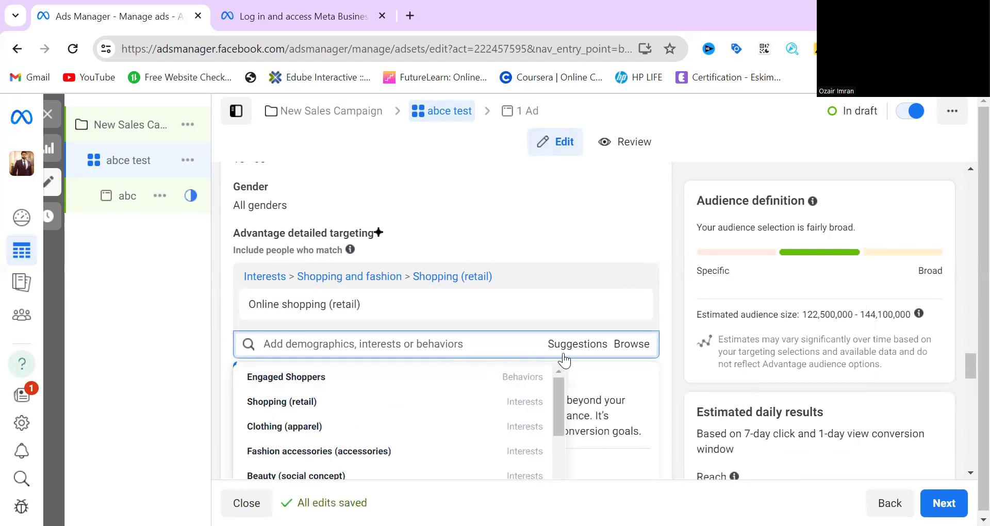
mouse_move(545, 380)
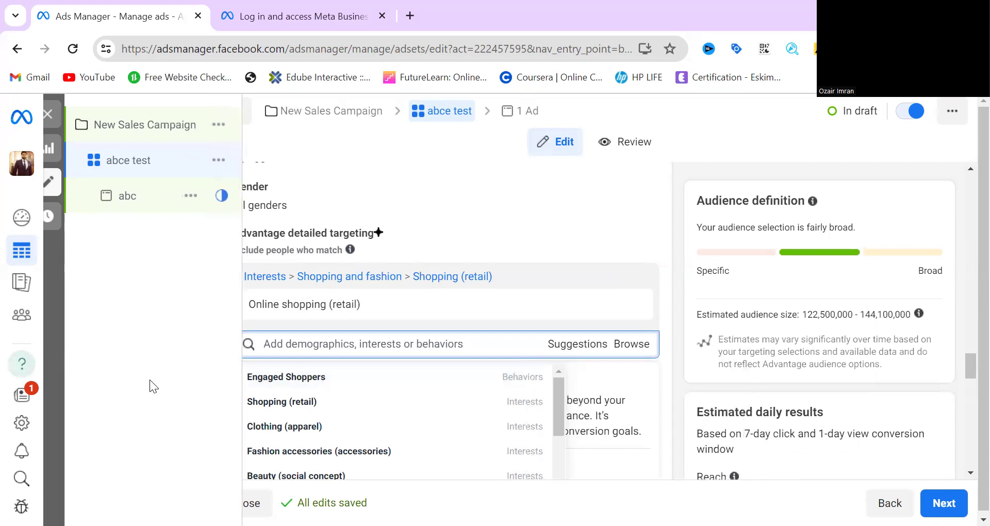
mouse_move(463, 401)
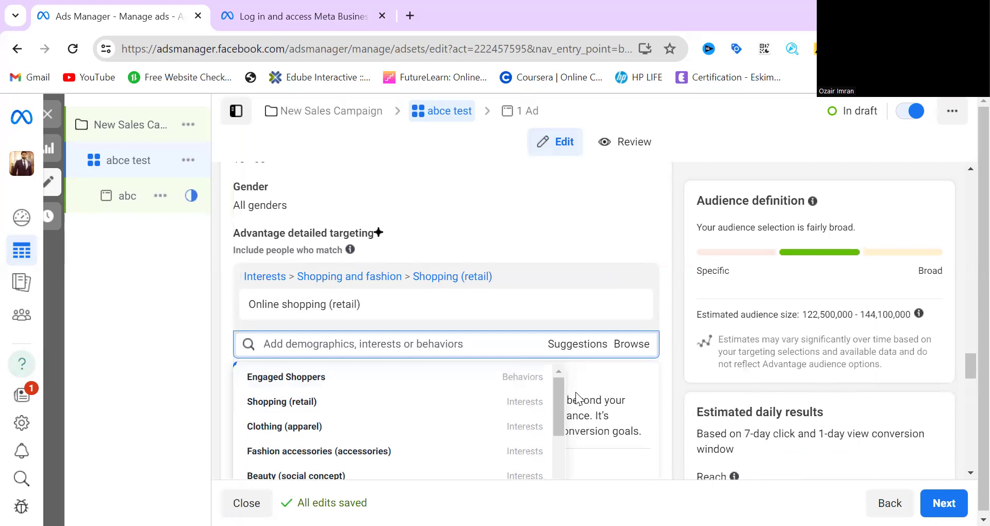
scroll(562, 408, "down", 1)
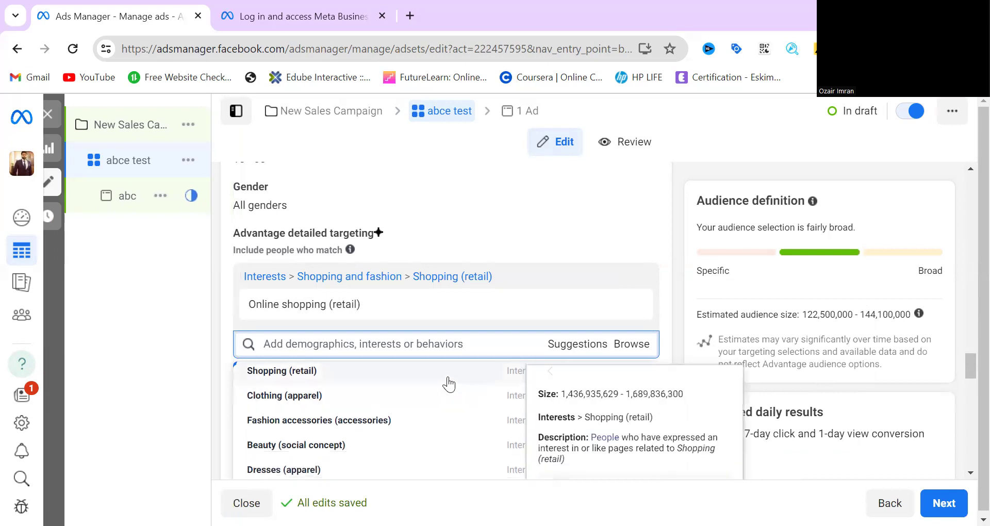
left_click(451, 387)
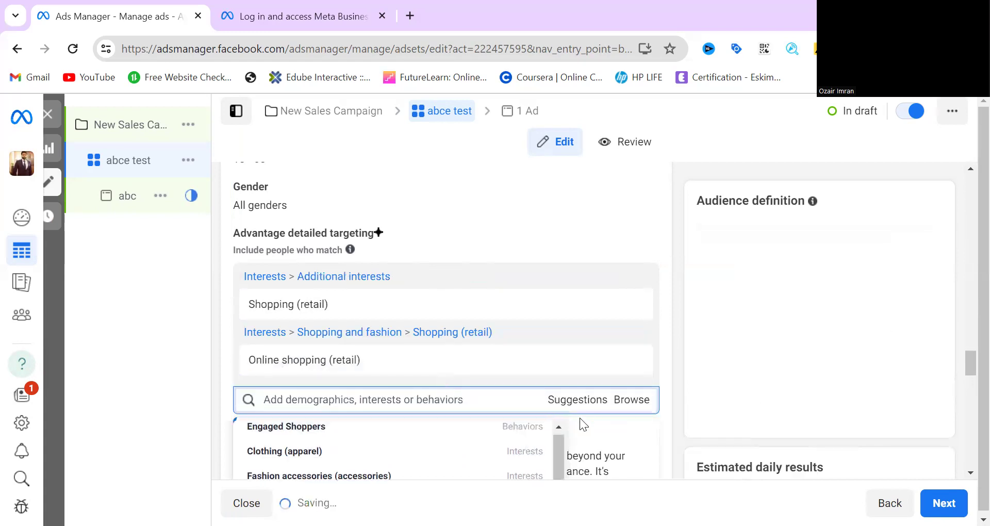
Add the suggested interest Black Friday (shopping) to the audience's detailed targeting
left_click_drag(965, 362, 965, 370)
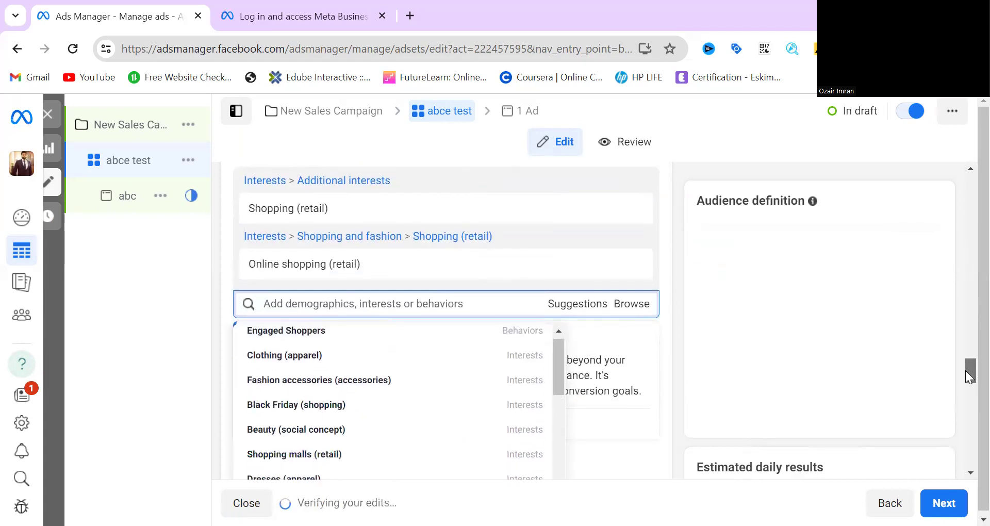
left_click(573, 290)
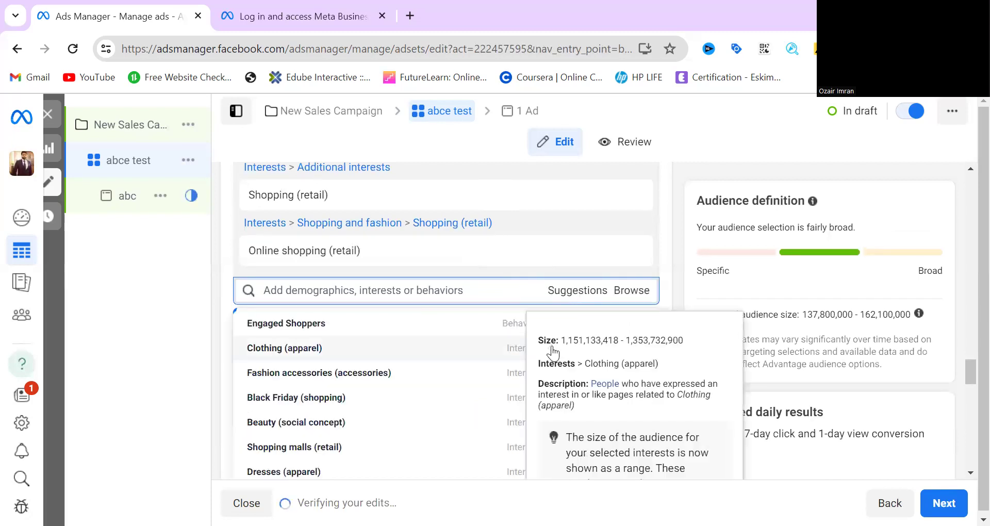
left_click(316, 410)
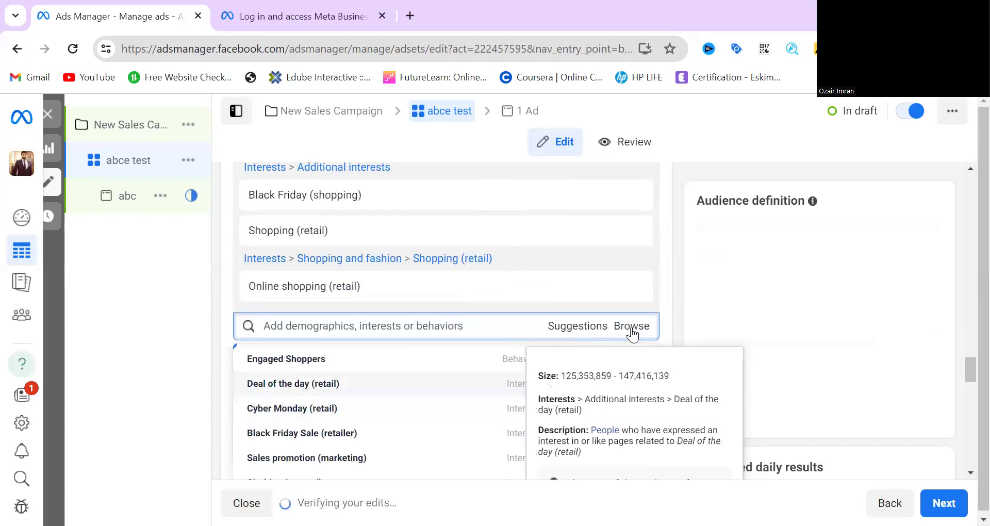
Add the suggested interest Discount stores (retail) to the audience's detailed targeting
left_click_drag(558, 385, 554, 457)
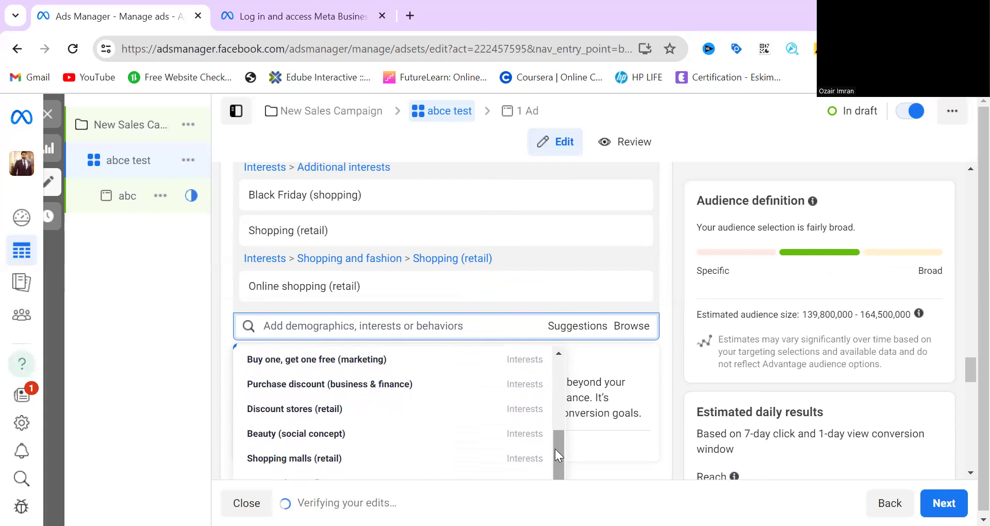
mouse_move(469, 418)
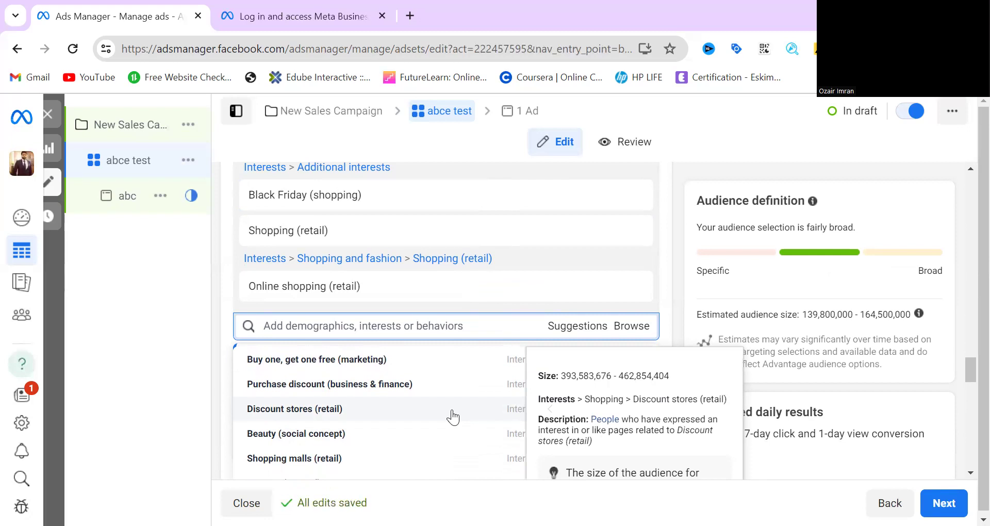
left_click(452, 416)
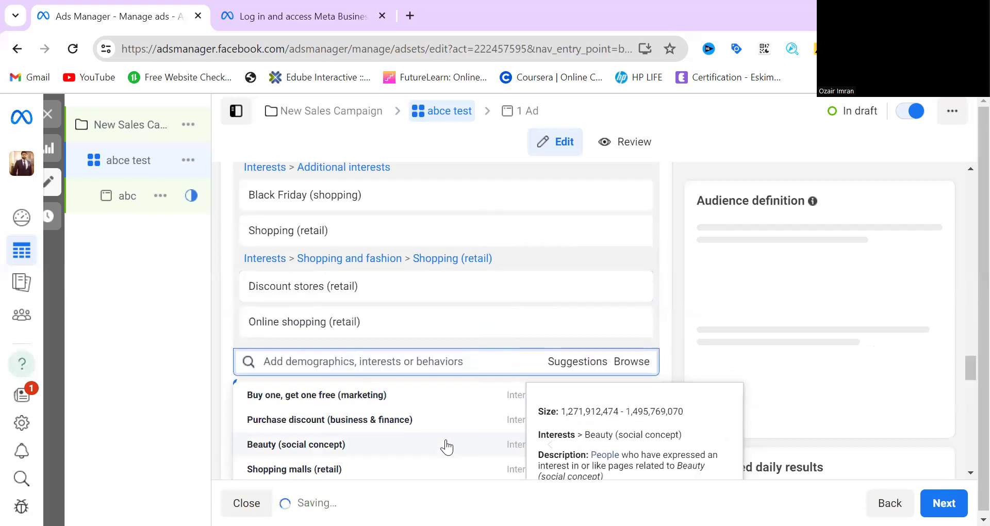
Browse the Interests categories for detailed targeting, examining Shopping and fashion with its Fashion accessories (accessories) and Shopping (retail) subcategories
mouse_move(969, 367)
left_mouse_down()
mouse_move(969, 397)
mouse_move(970, 379)
left_mouse_up()
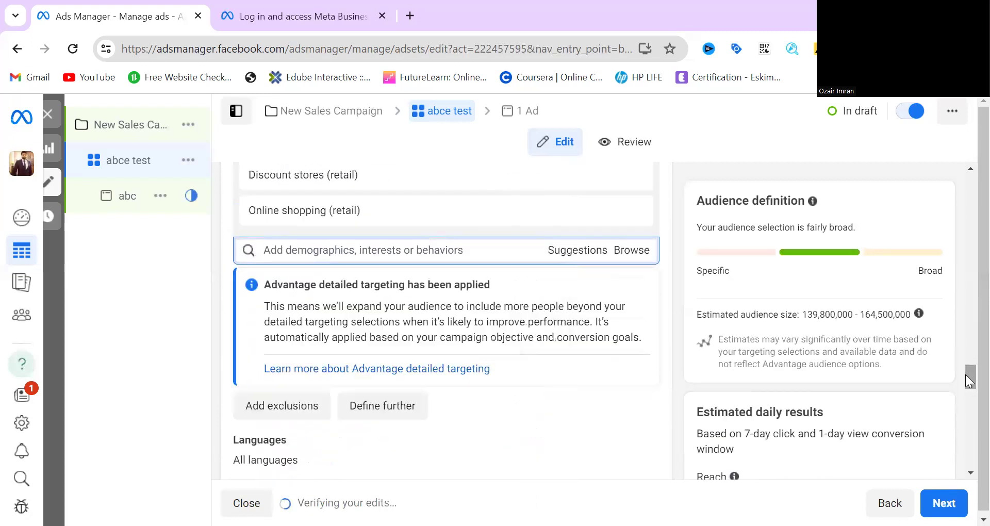
left_click(634, 251)
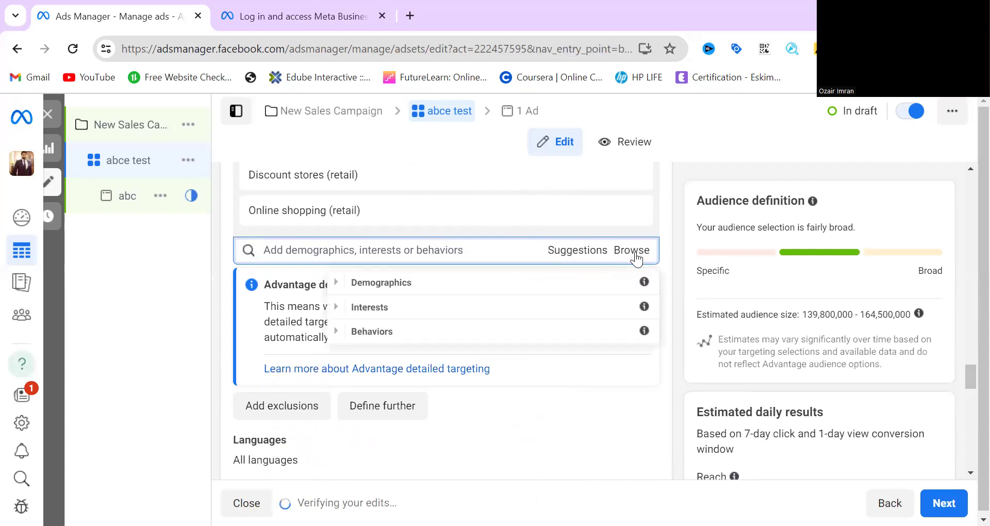
left_click(340, 308)
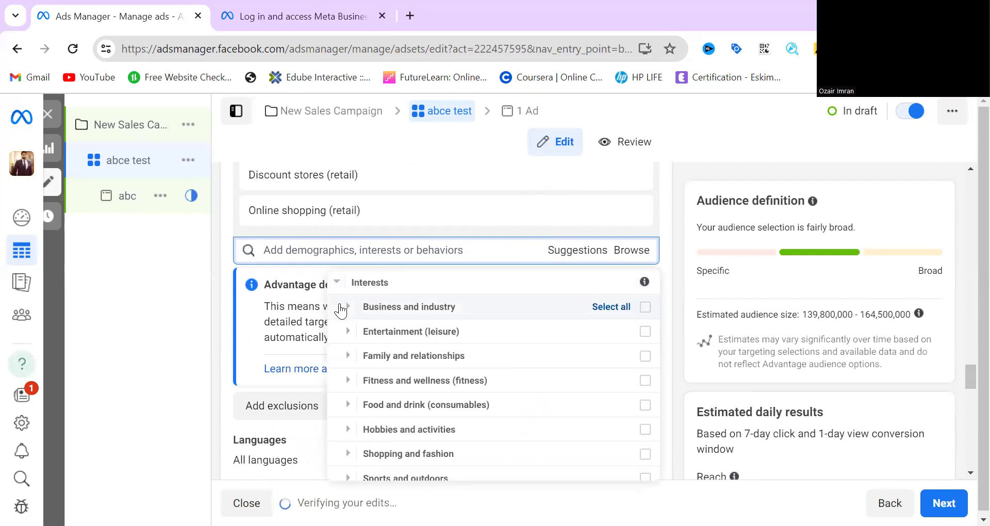
left_click_drag(386, 309, 386, 404)
left_click(347, 453)
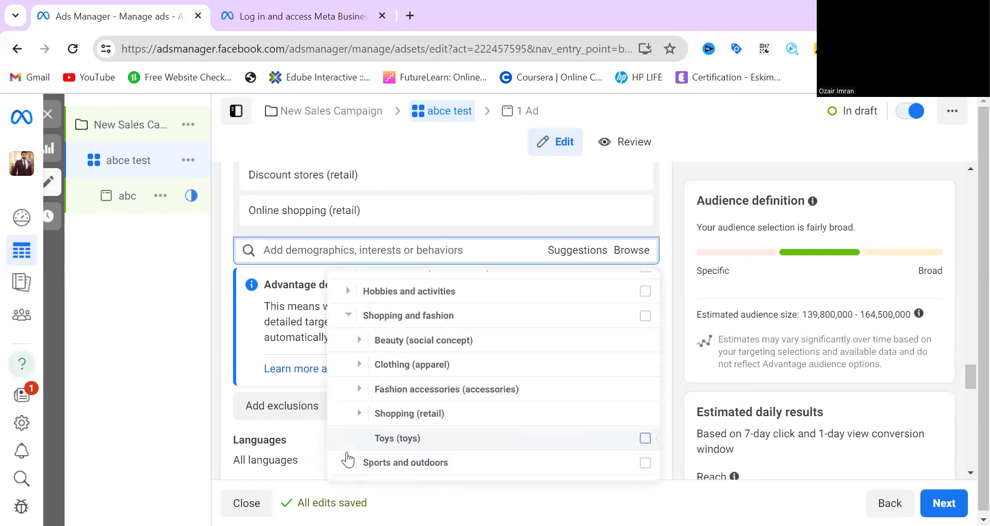
scroll(347, 459, "down", 1)
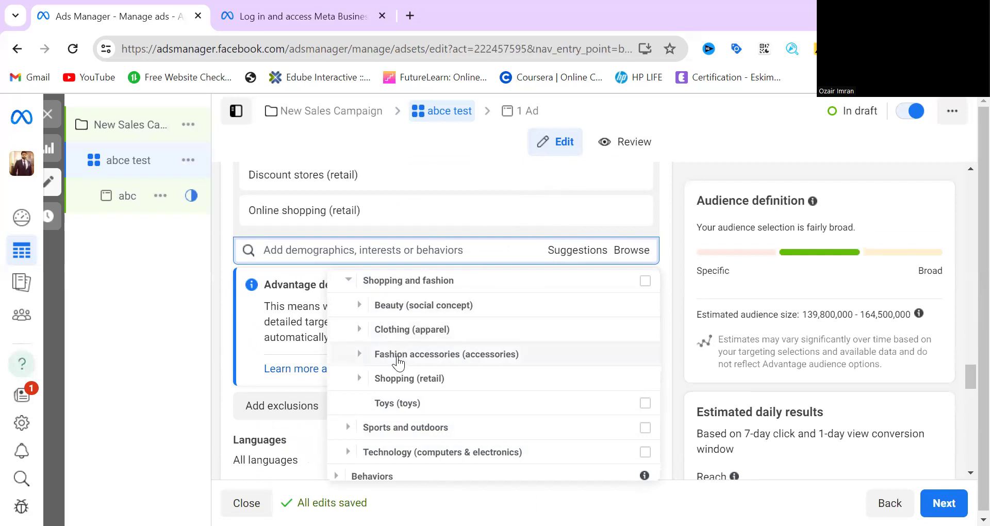
left_click(355, 355)
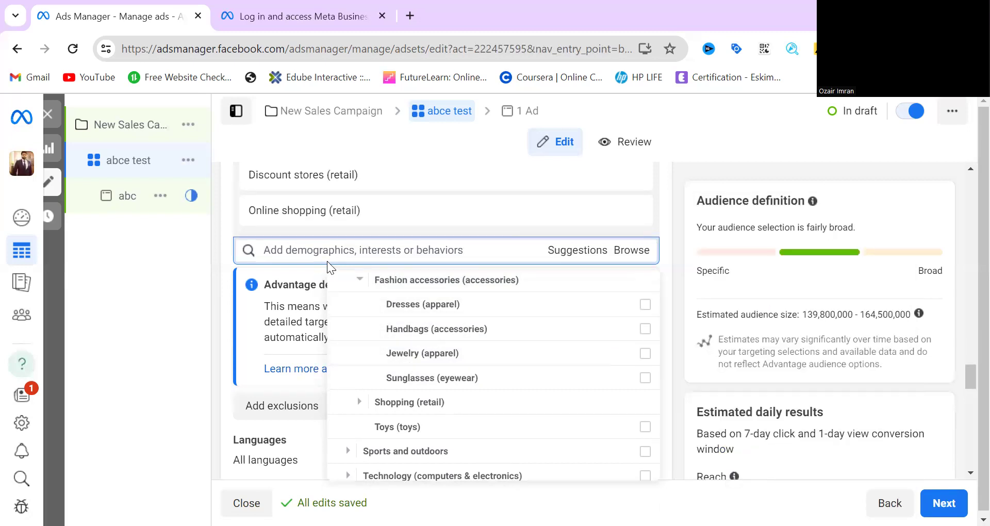
left_click(357, 407)
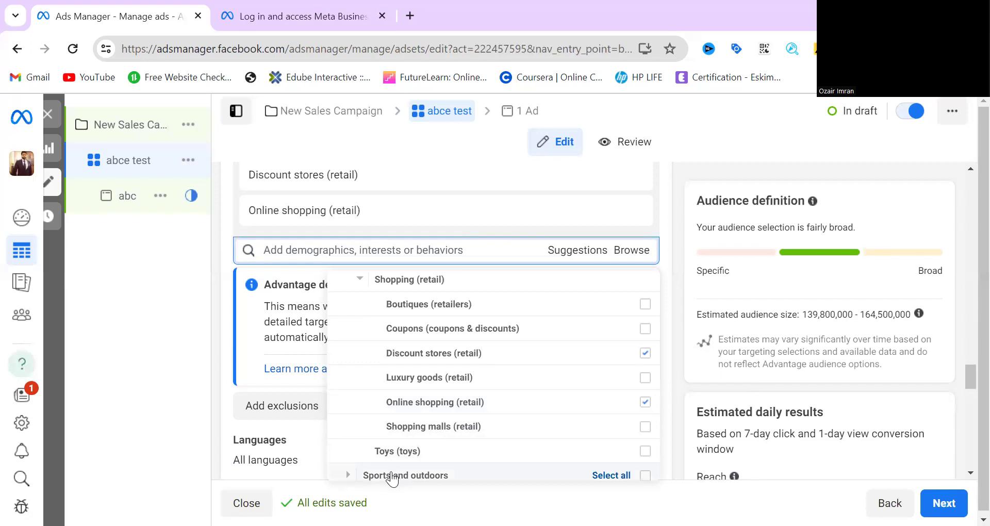
Add all interests in the Sports and outdoors category to the detailed targeting and close the category list
left_click(347, 478)
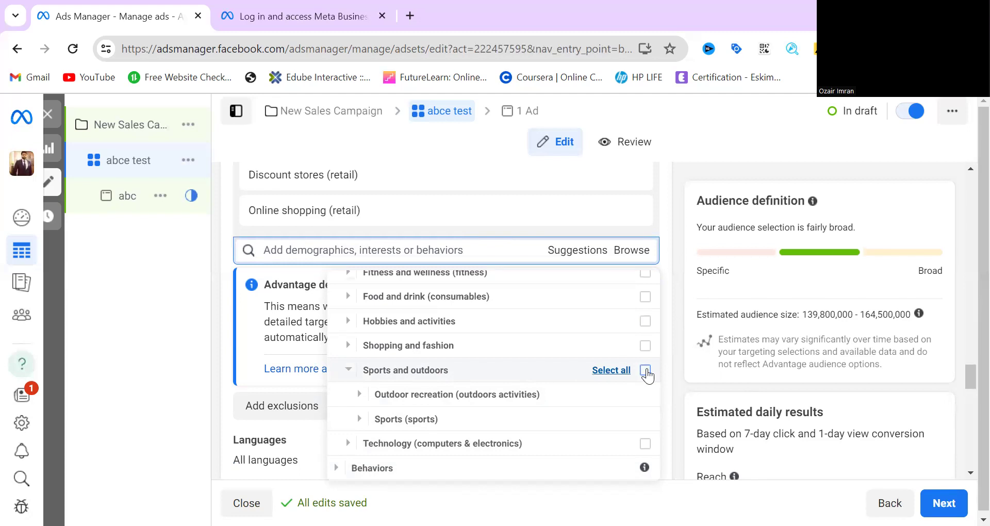
left_click(645, 370)
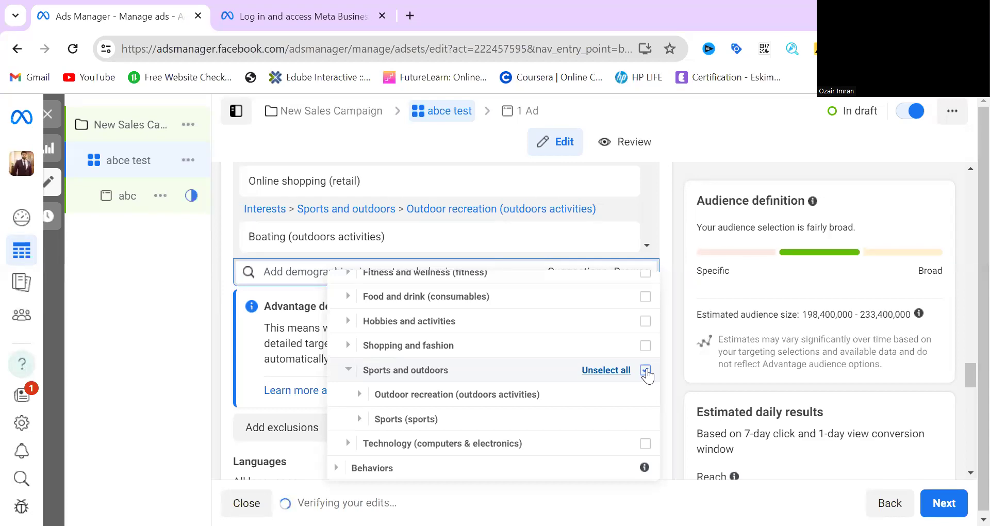
left_click(171, 378)
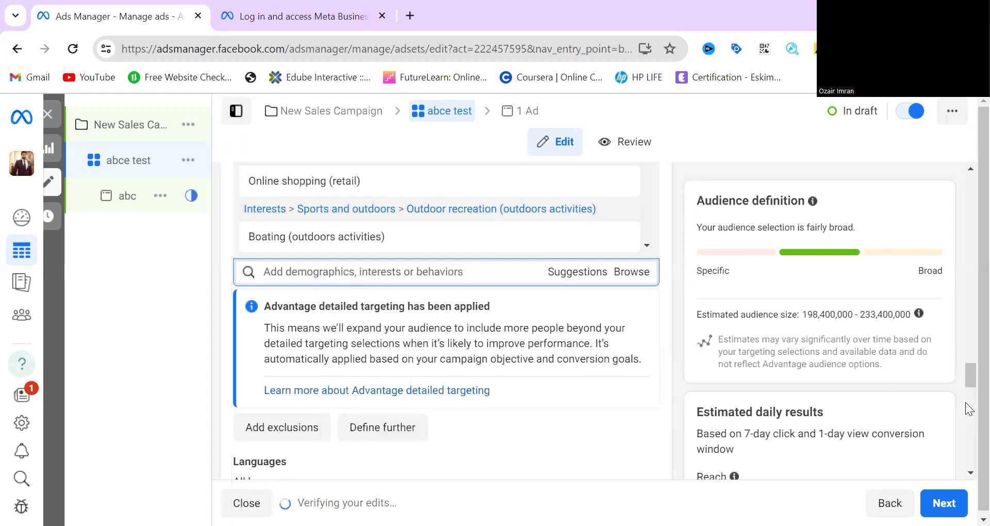
mouse_move(965, 380)
left_mouse_down()
mouse_move(965, 394)
mouse_move(964, 338)
mouse_move(965, 398)
left_mouse_up()
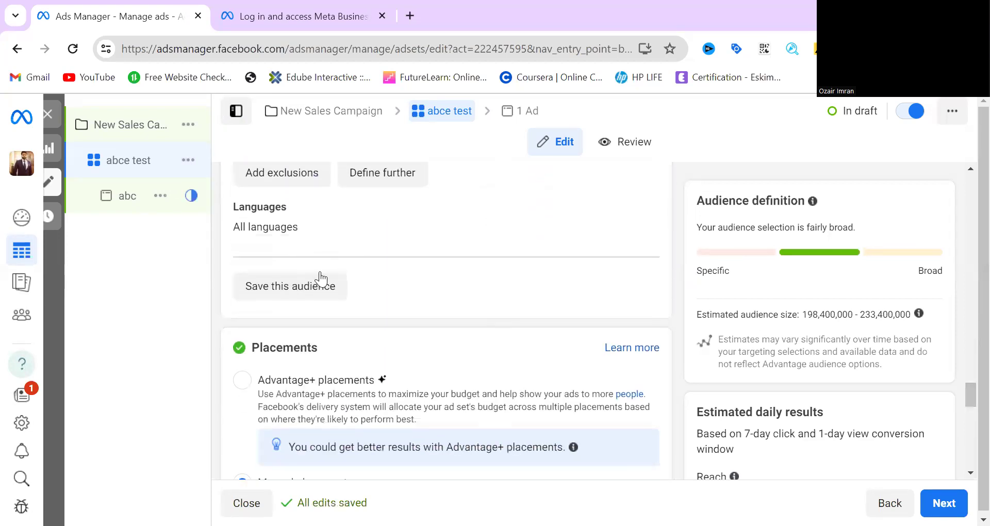